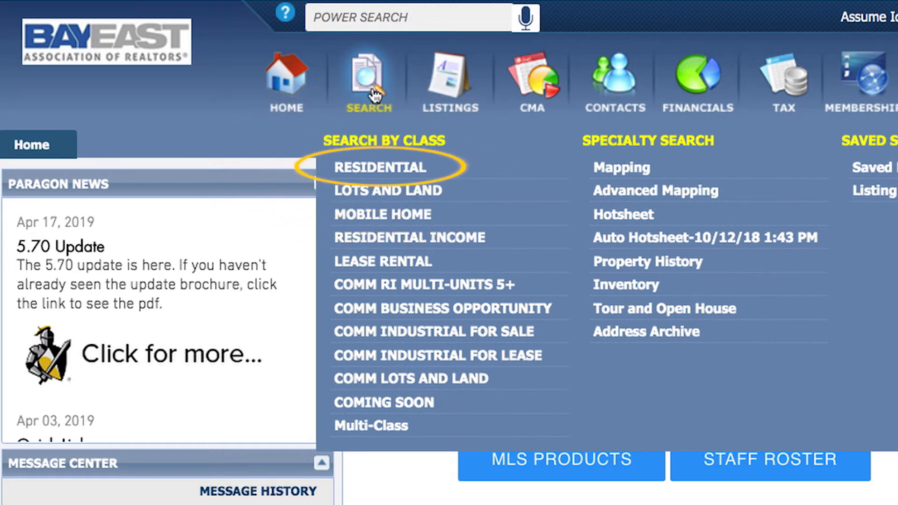
- Start a Residential search with Status set to ALL ACTIVE, ALL SOLD and ALL PENDING
left_click(372, 170)
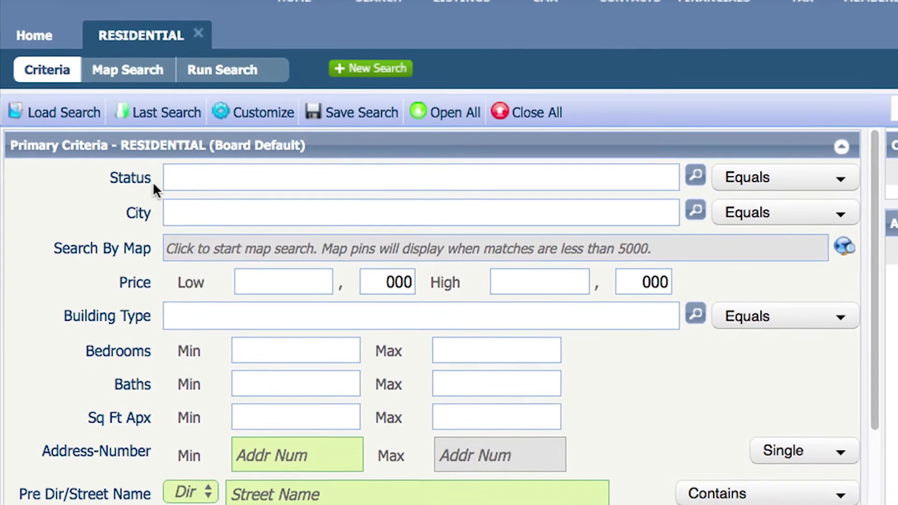
type("all")
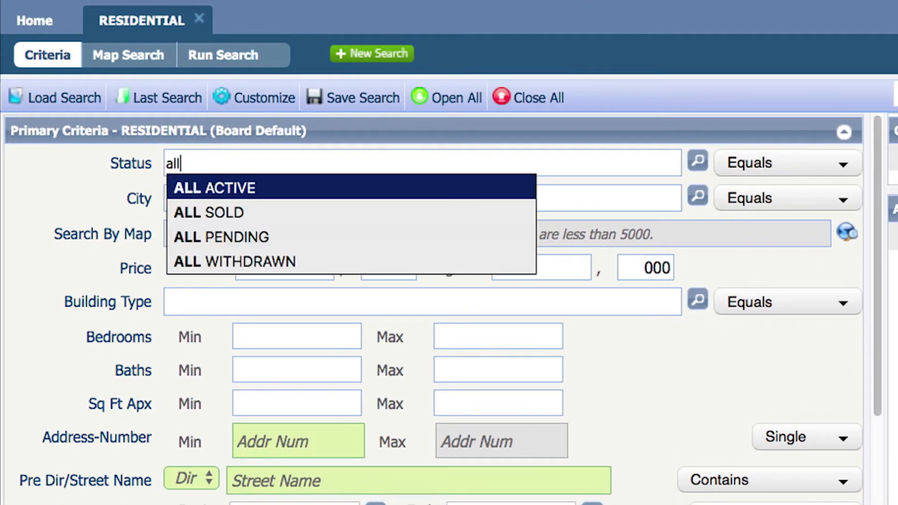
key("Return")
type("all")
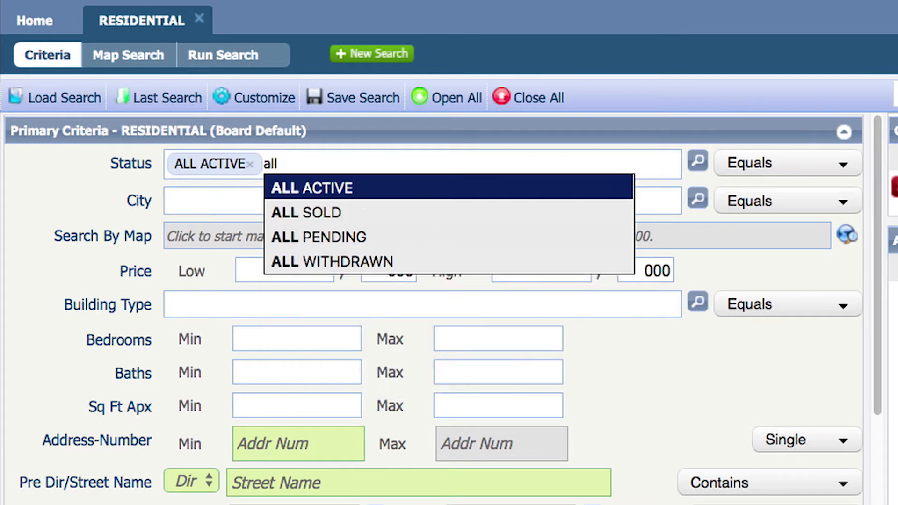
key("Down")
key("Return")
type("all")
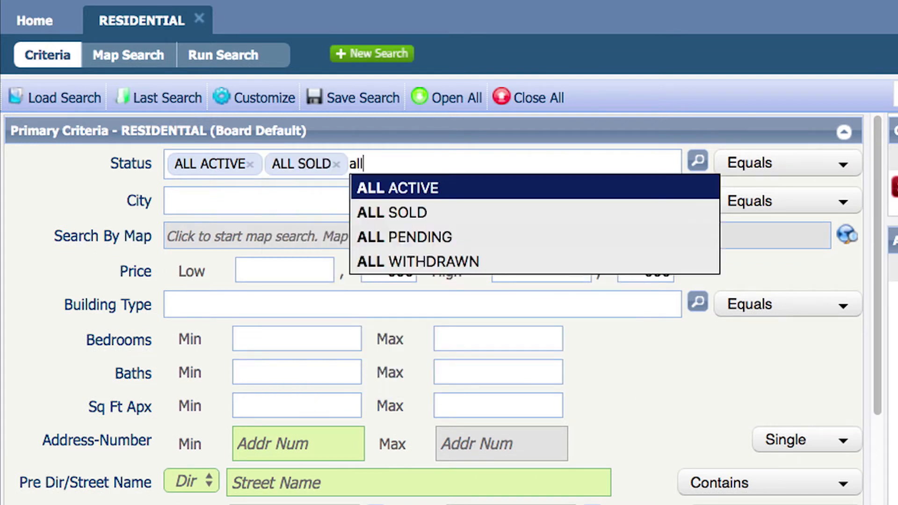
key("Down")
key("Down")
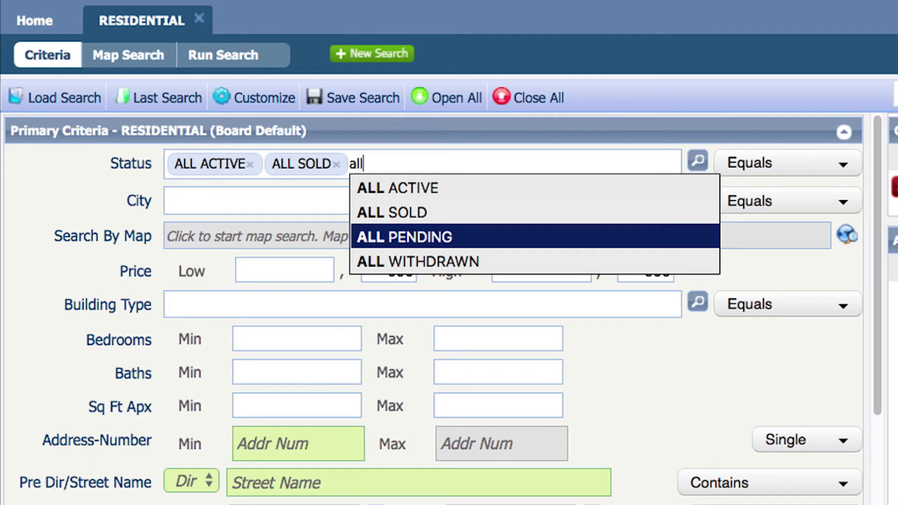
key("Return")
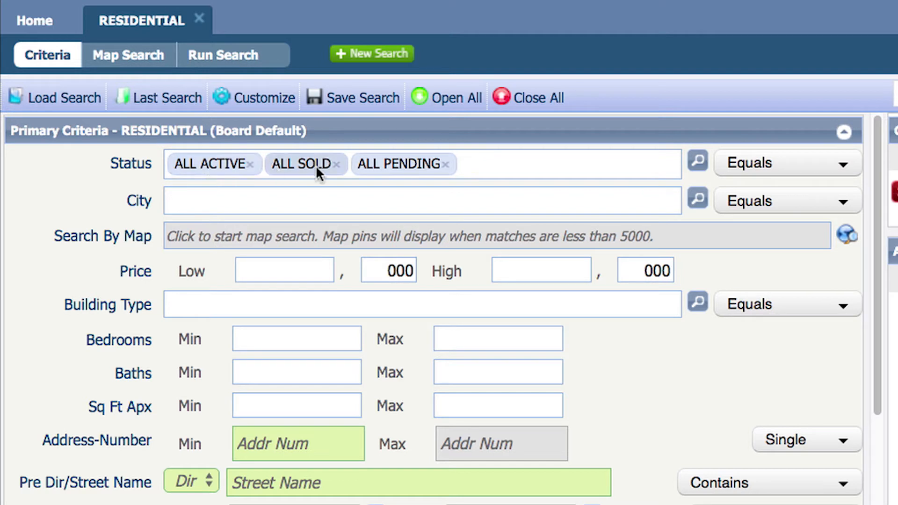
left_click(400, 198)
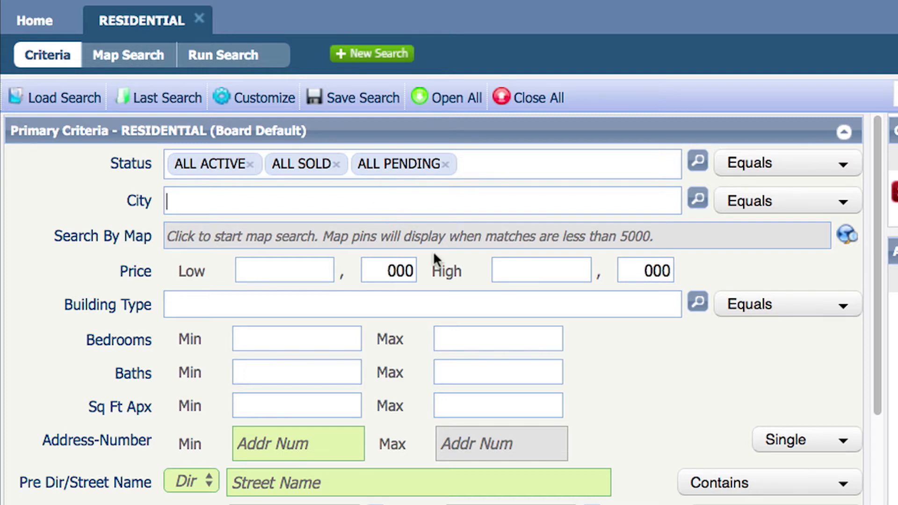
- Set the Building Type criterion to DE (detached)
left_click(190, 310)
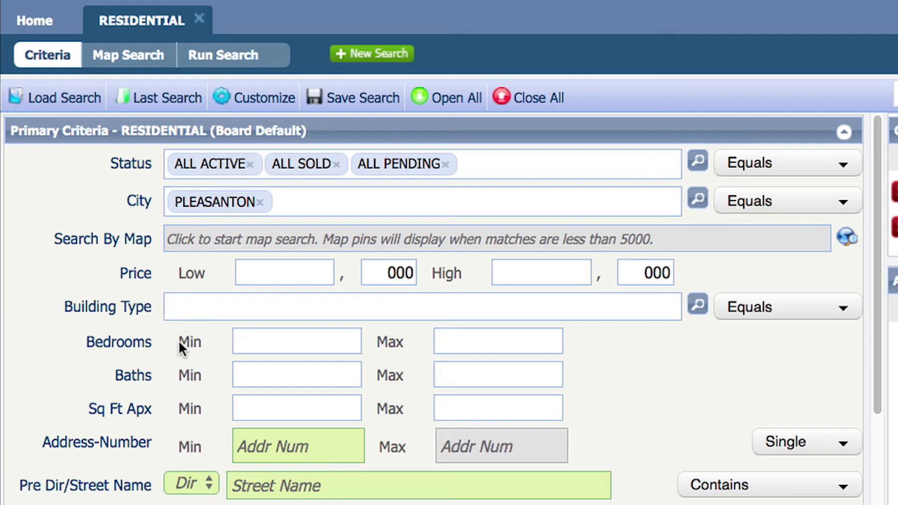
type("d")
left_click(207, 330)
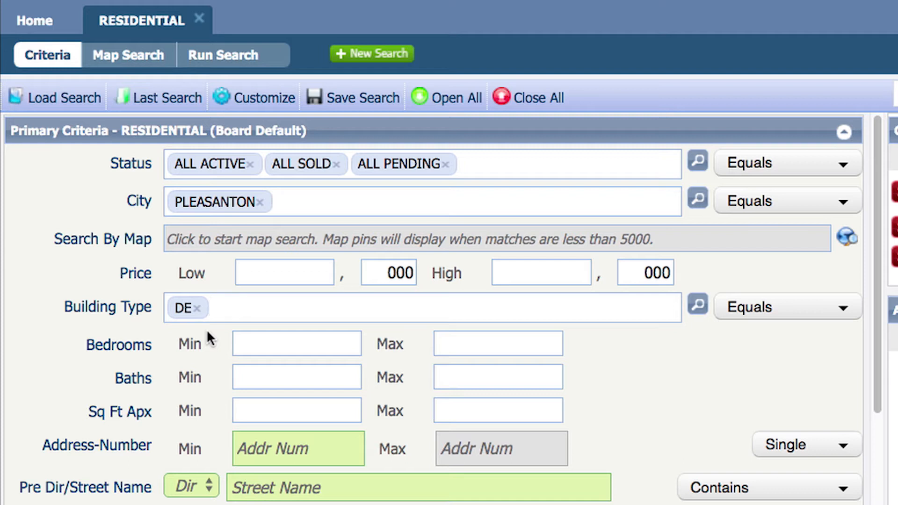
- Limit approximate square footage to a minimum of 1400 and a maximum of 1800
left_click(249, 414)
type("140")
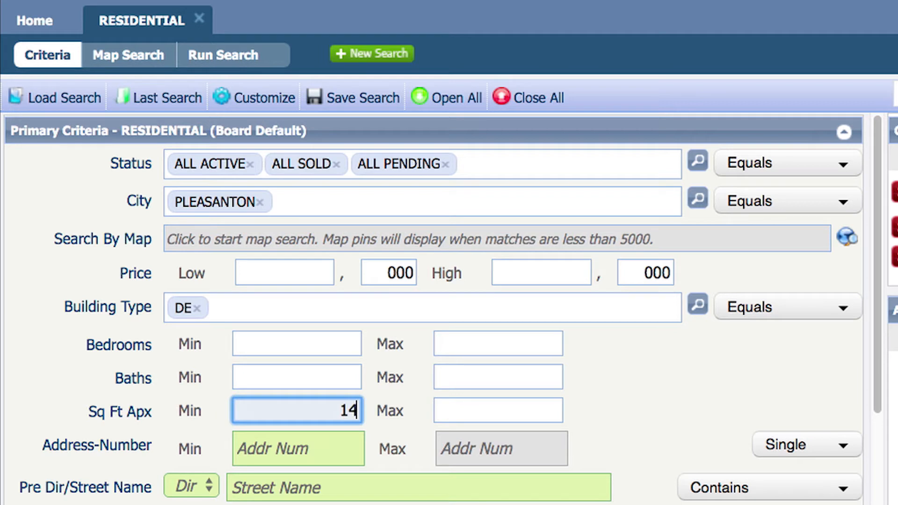
type("0")
left_click(475, 415)
type("1800")
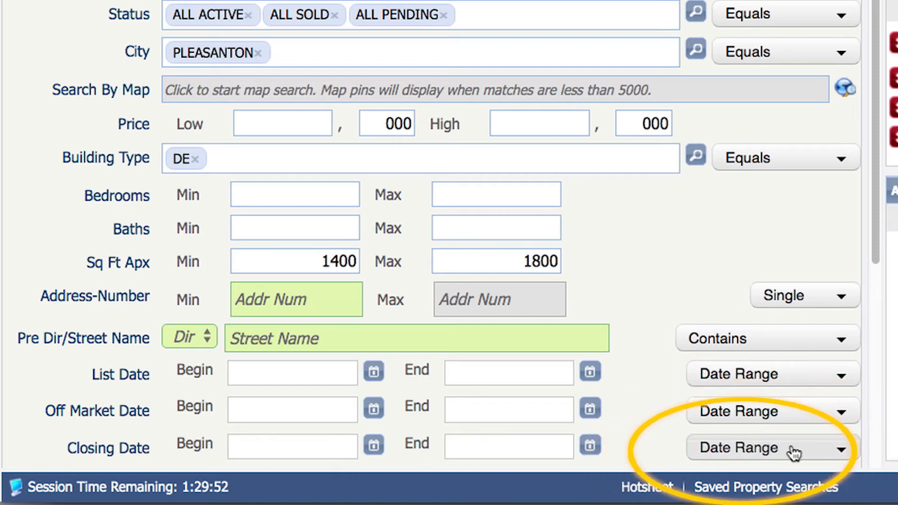
- Set the Closing Date range to 6 Months Back
left_click(743, 450)
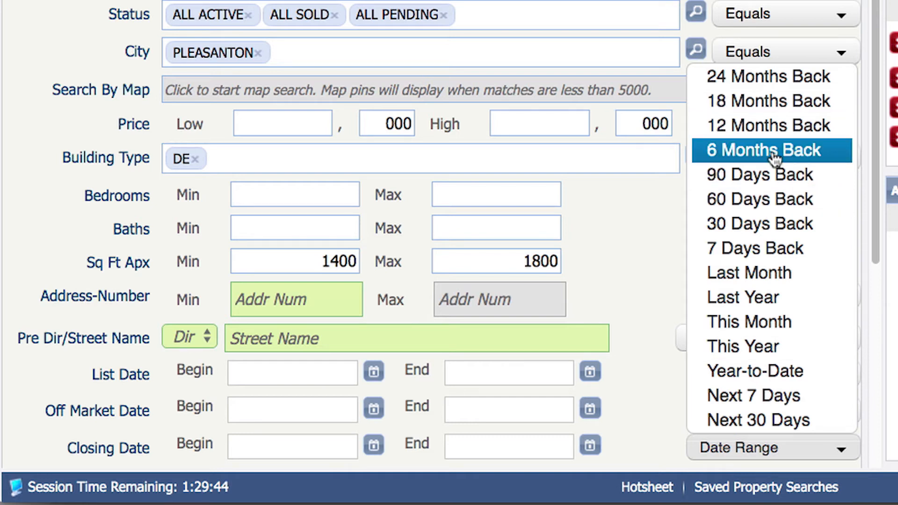
mouse_move(774, 159)
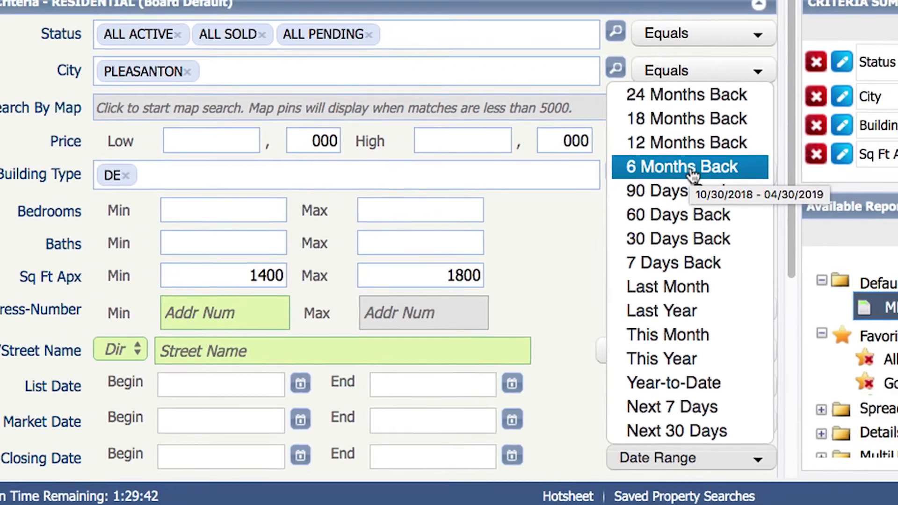
left_click(774, 157)
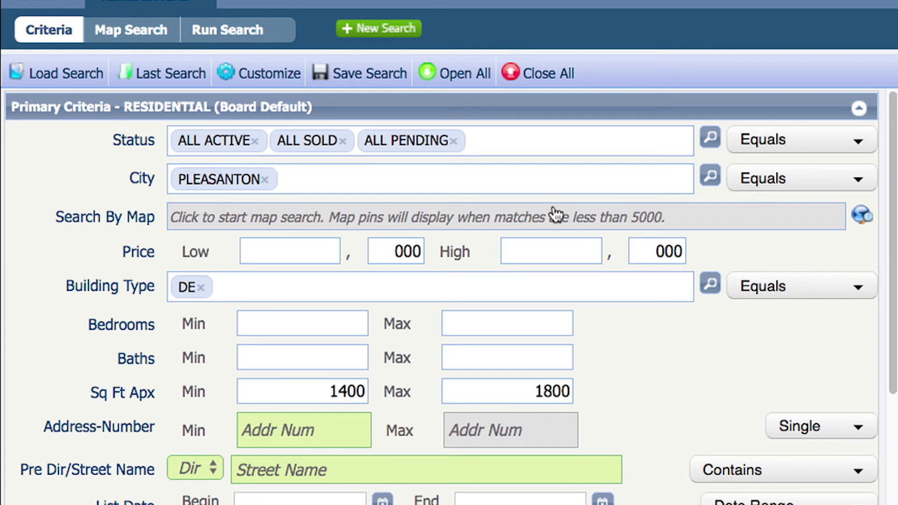
left_click(163, 68)
- Switch to the map search, centre it on the subject property's address, and zoom in
left_click(132, 40)
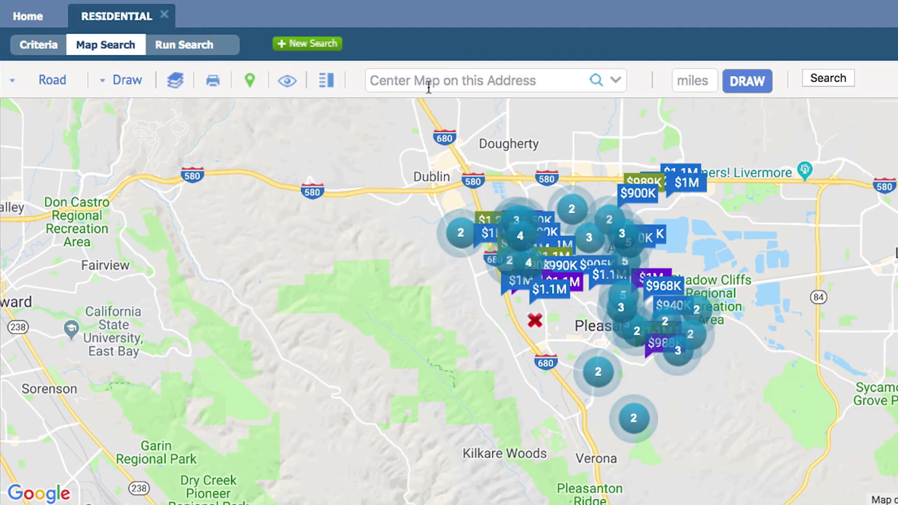
left_click(389, 80)
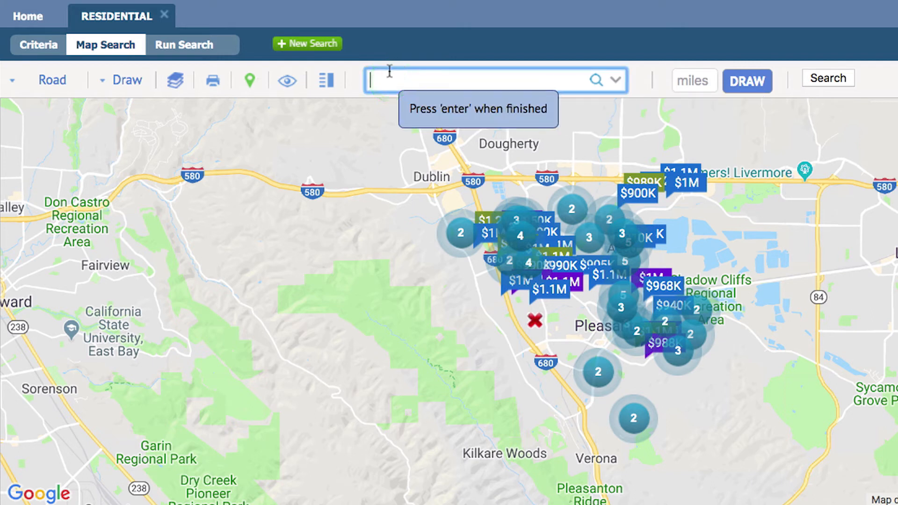
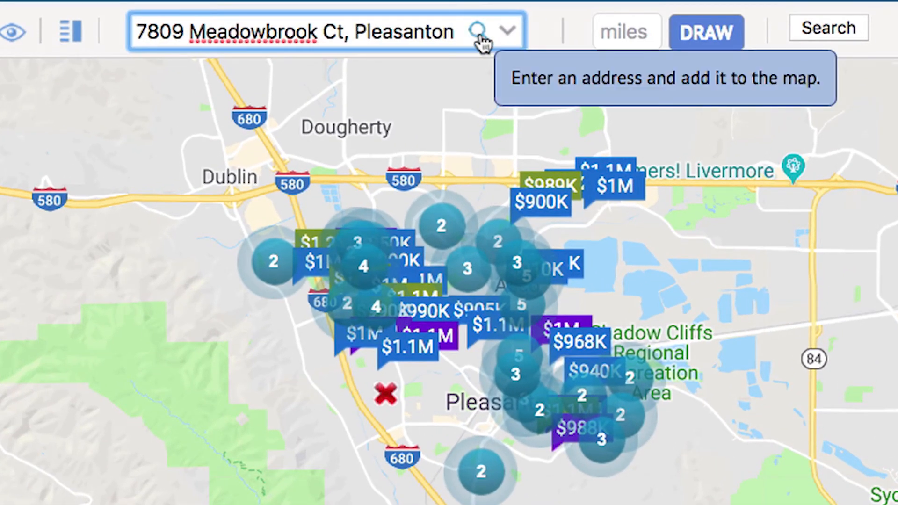
left_click(478, 34)
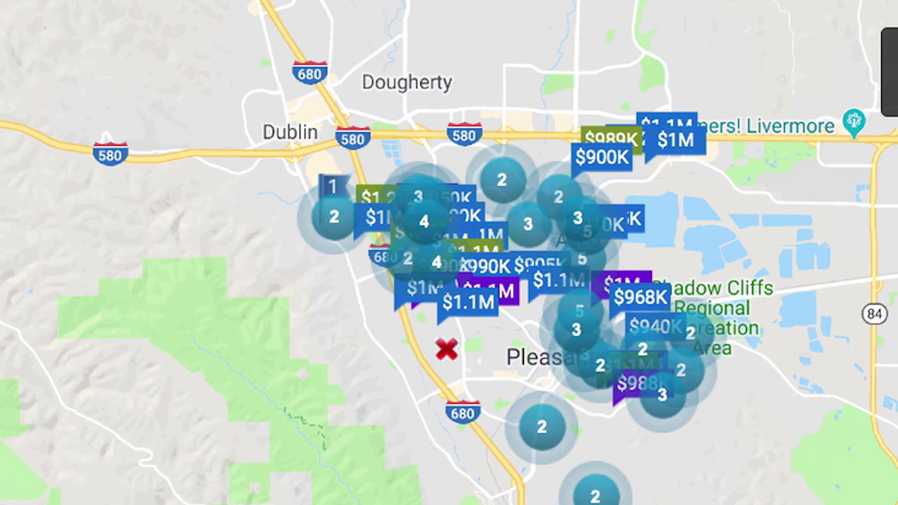
scroll(336, 224, "up", 1)
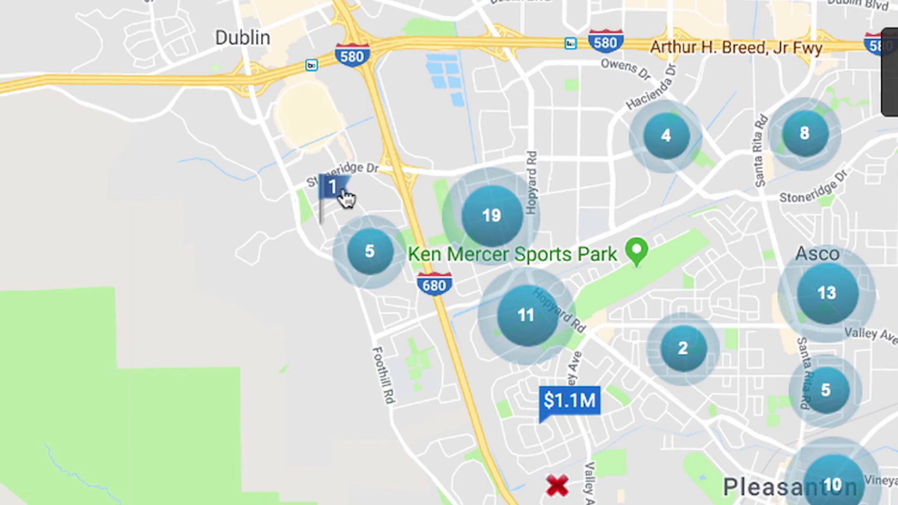
mouse_move(345, 195)
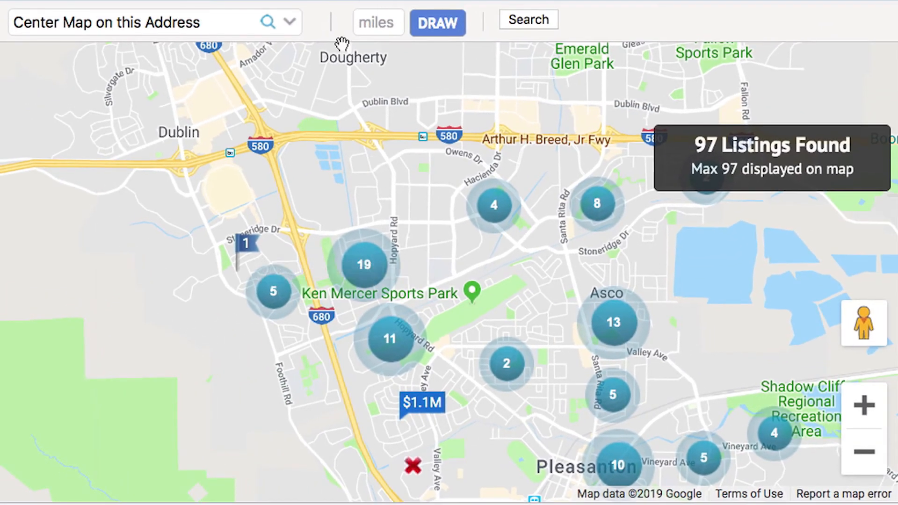
- Draw a 1.0-mile radius circle around the map centre
left_click(382, 25)
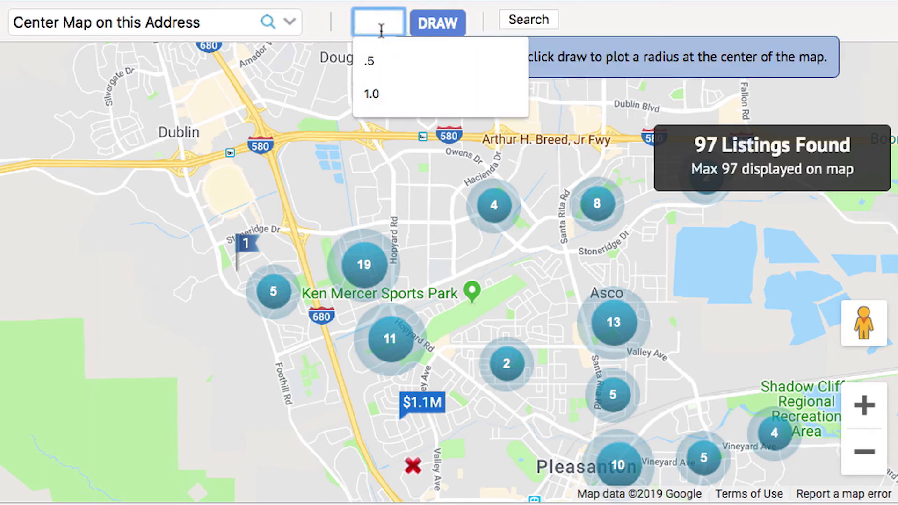
type("1.0")
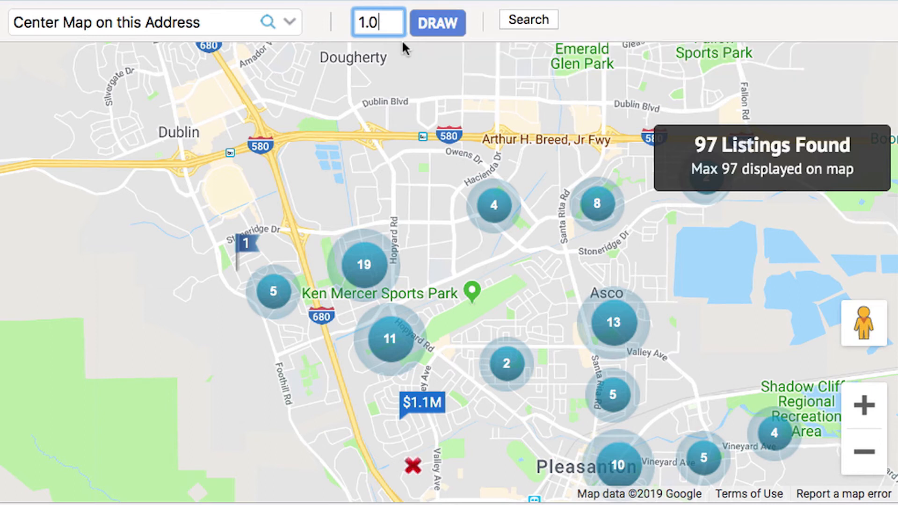
left_click(440, 24)
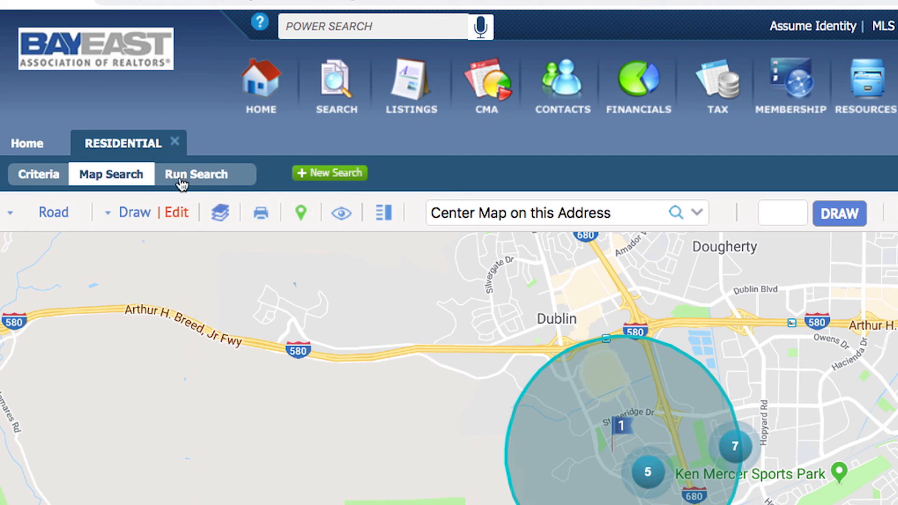
- Run the radius search and open REPORTS > CMA > CMA Summary for the results
left_click(211, 175)
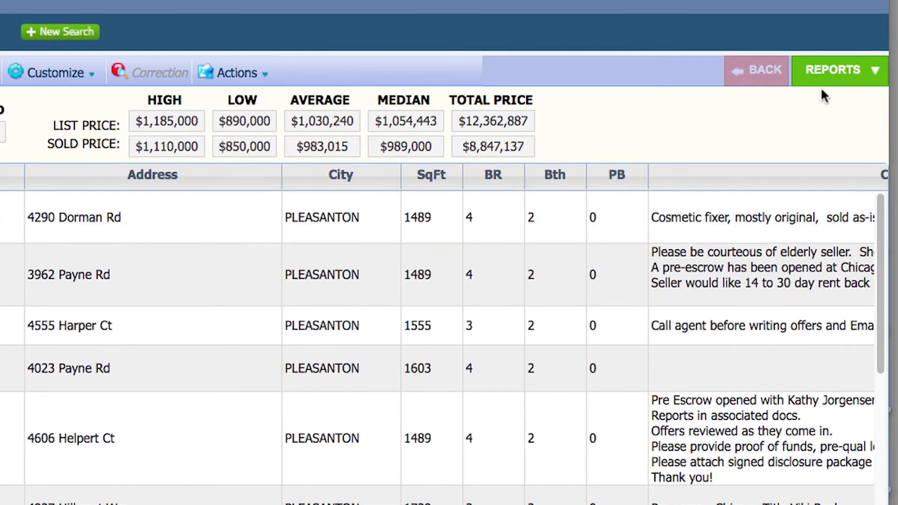
left_click(859, 78)
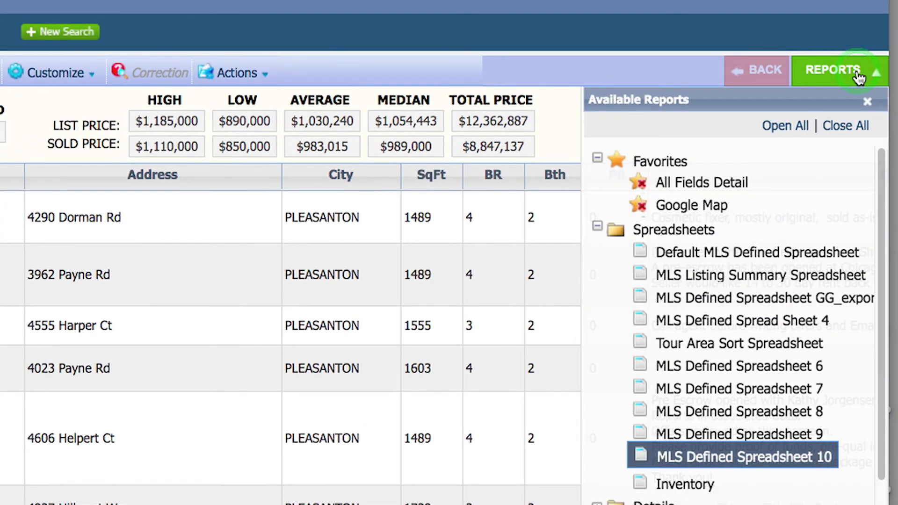
left_click_drag(883, 155, 876, 252)
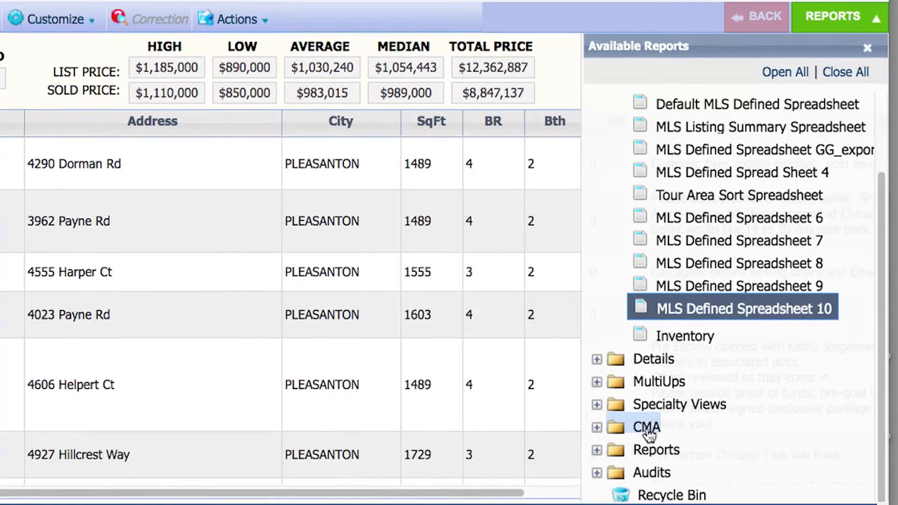
left_click(649, 484)
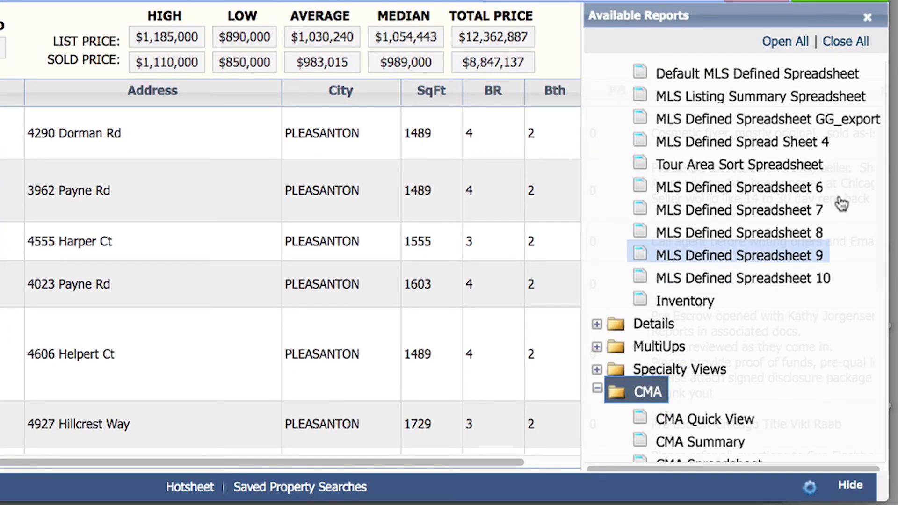
scroll(767, 366, "up", 1)
scroll(765, 360, "down", 2)
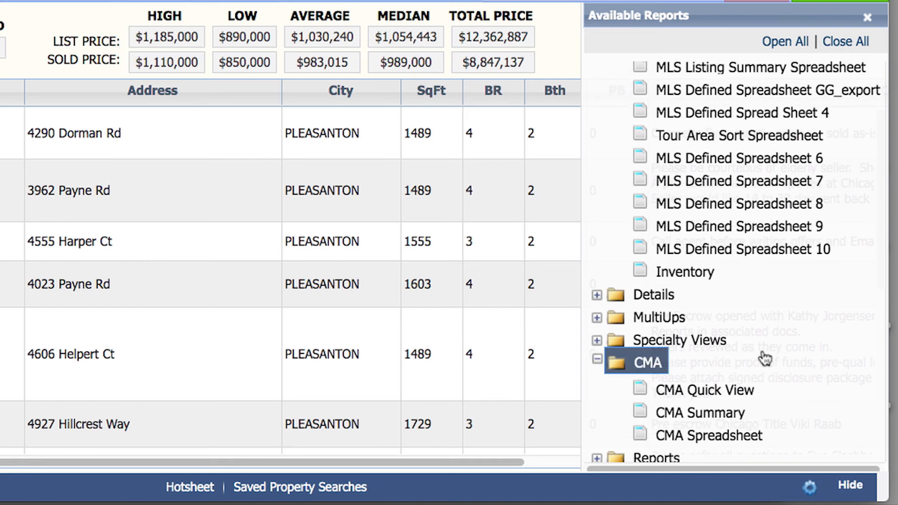
left_click(728, 412)
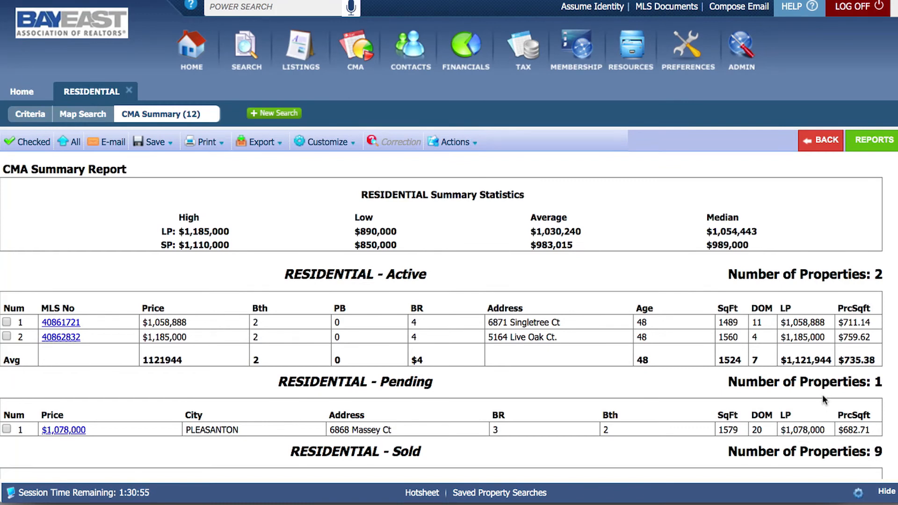
scroll(895, 274, "down", 3)
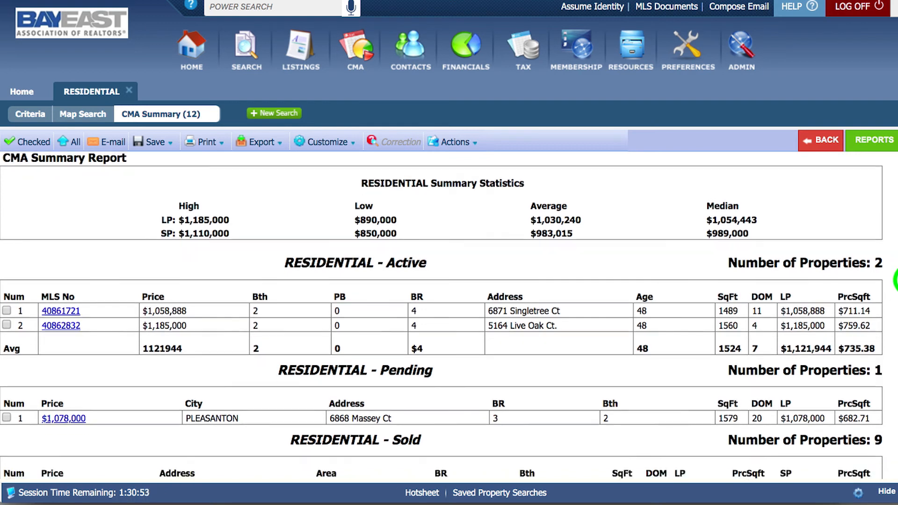
scroll(449, 322, "down", 1)
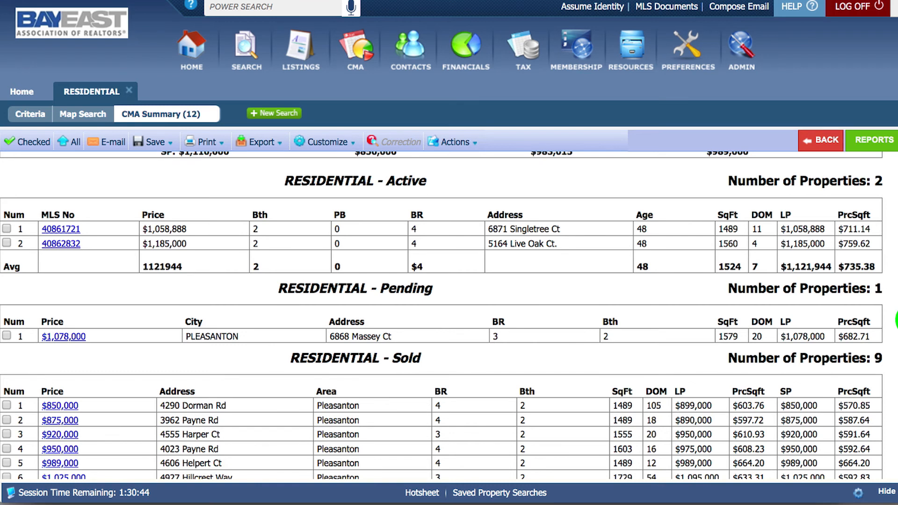
scroll(442, 316, "down", 5)
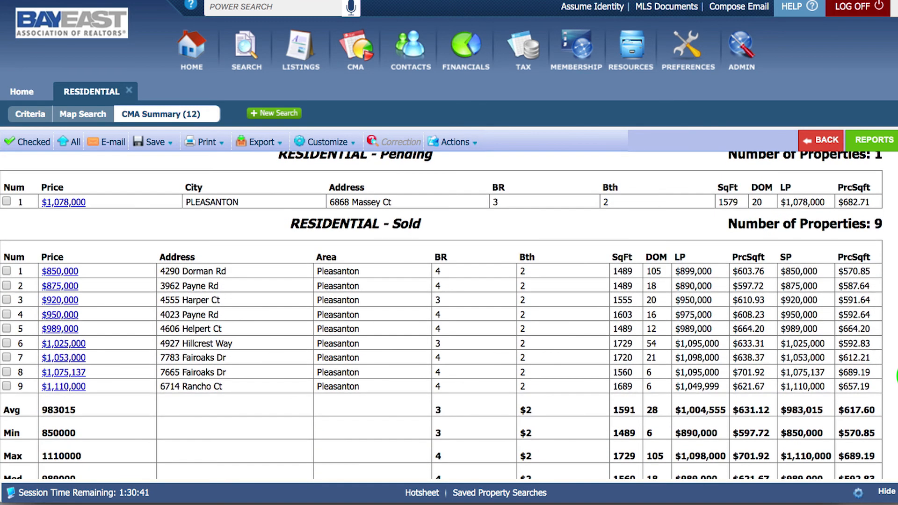
scroll(442, 323, "up", 2)
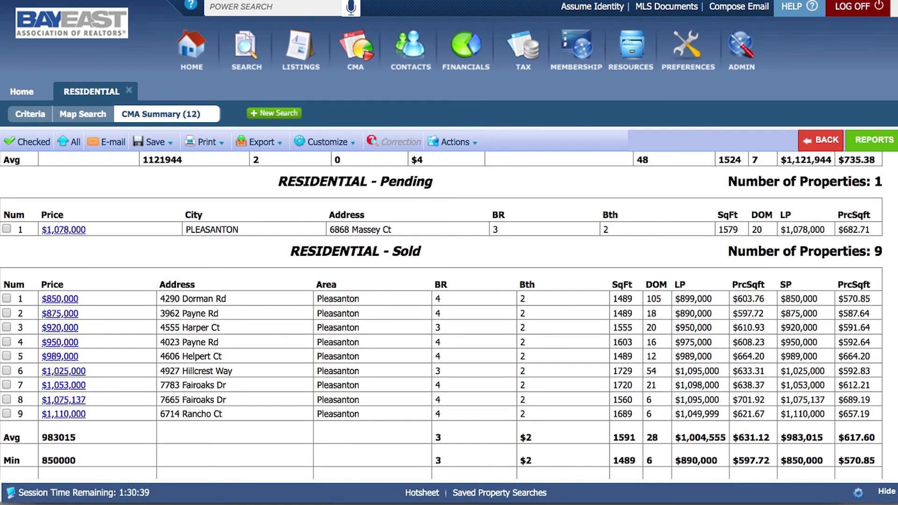
scroll(441, 316, "up", 1)
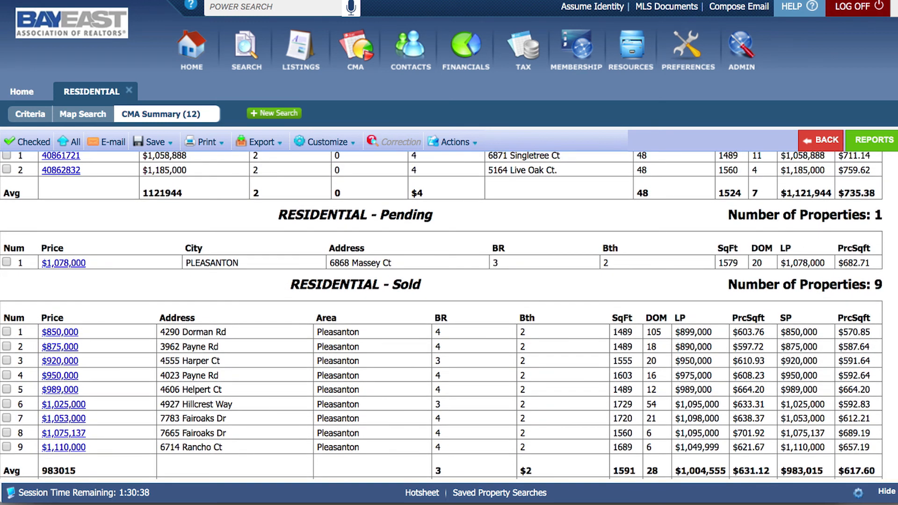
scroll(882, 381, "up", 3)
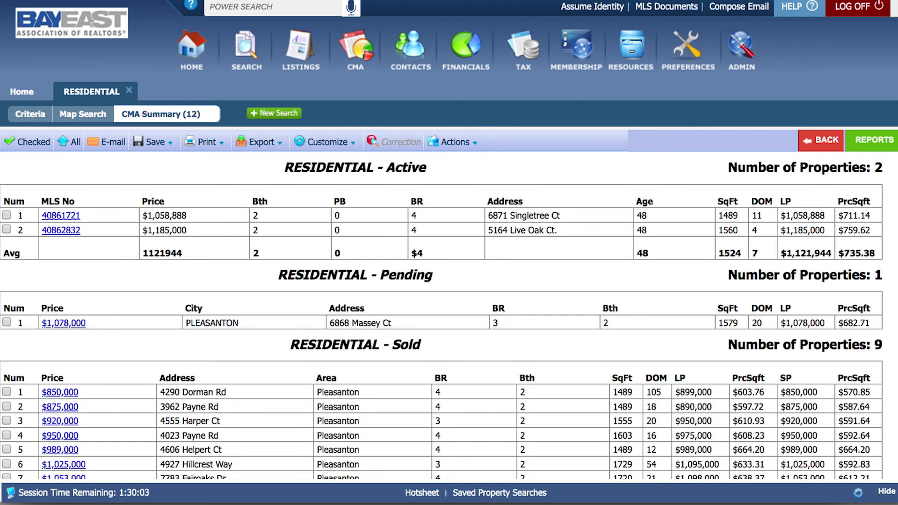
scroll(896, 233, "up", 3)
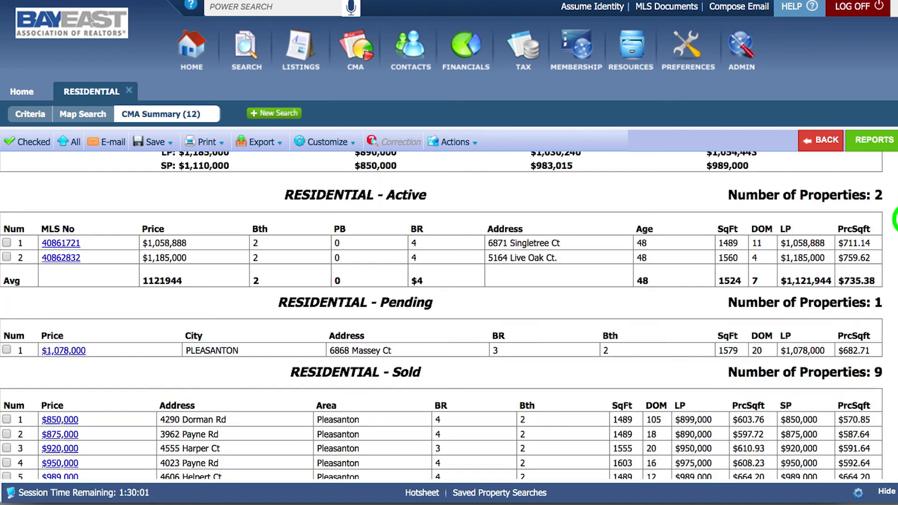